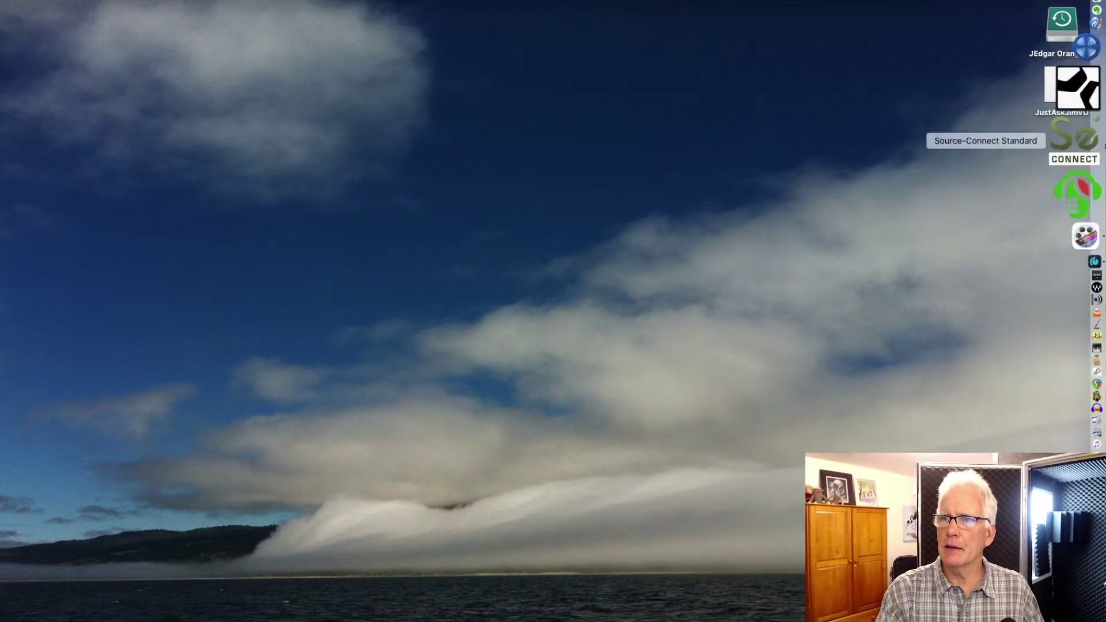
# Step: Launch Universal Control and open the Revelator IO 24 device window
pyautogui.click(1080, 185)
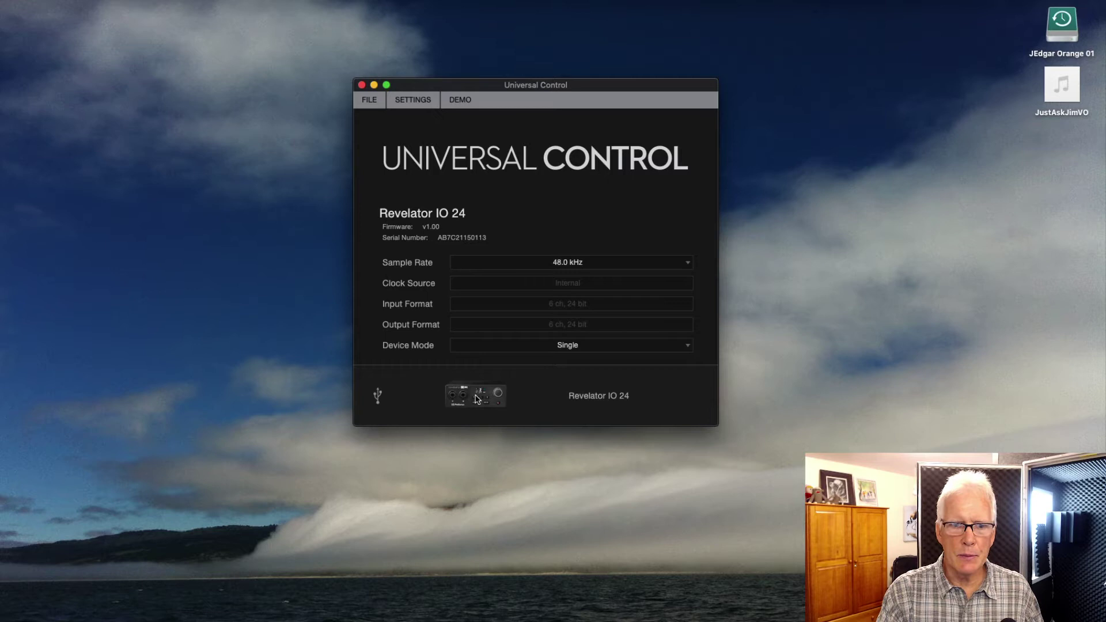
pyautogui.click(477, 398)
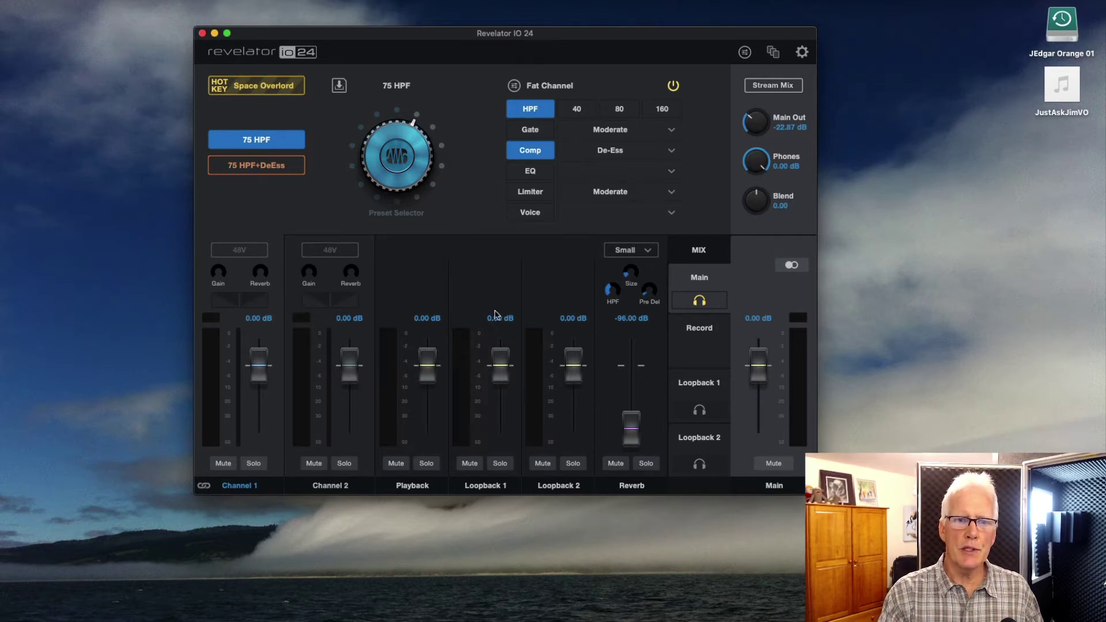
pyautogui.moveTo(651, 299)
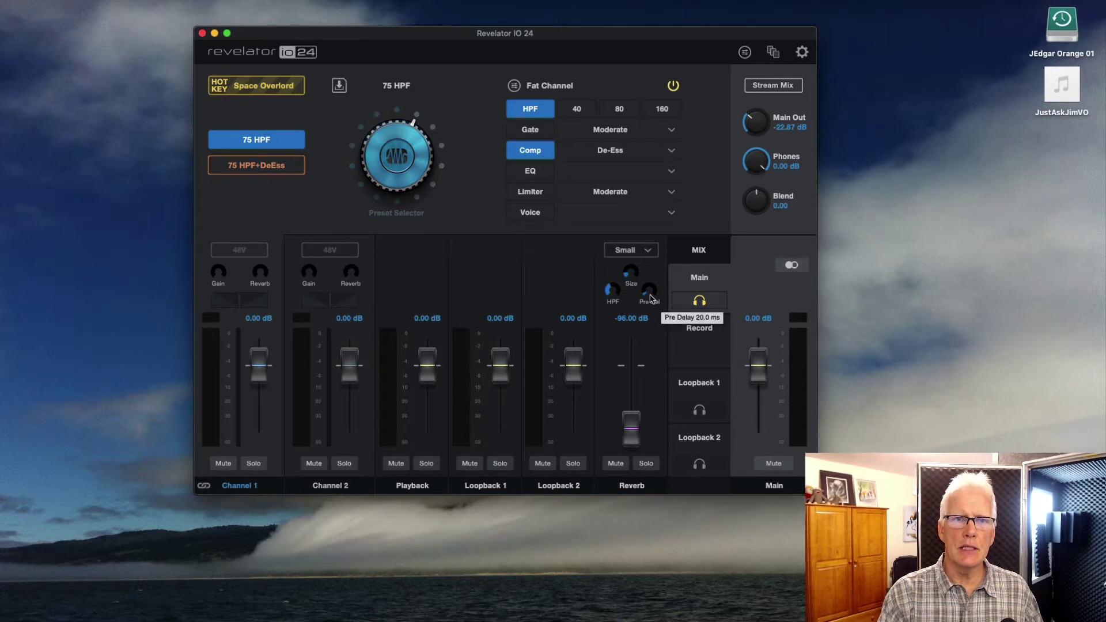
# Step: Recall the '+35 Mic 1 - HPF-DeS - NO2' scene, then close the Scenes panel
pyautogui.click(773, 53)
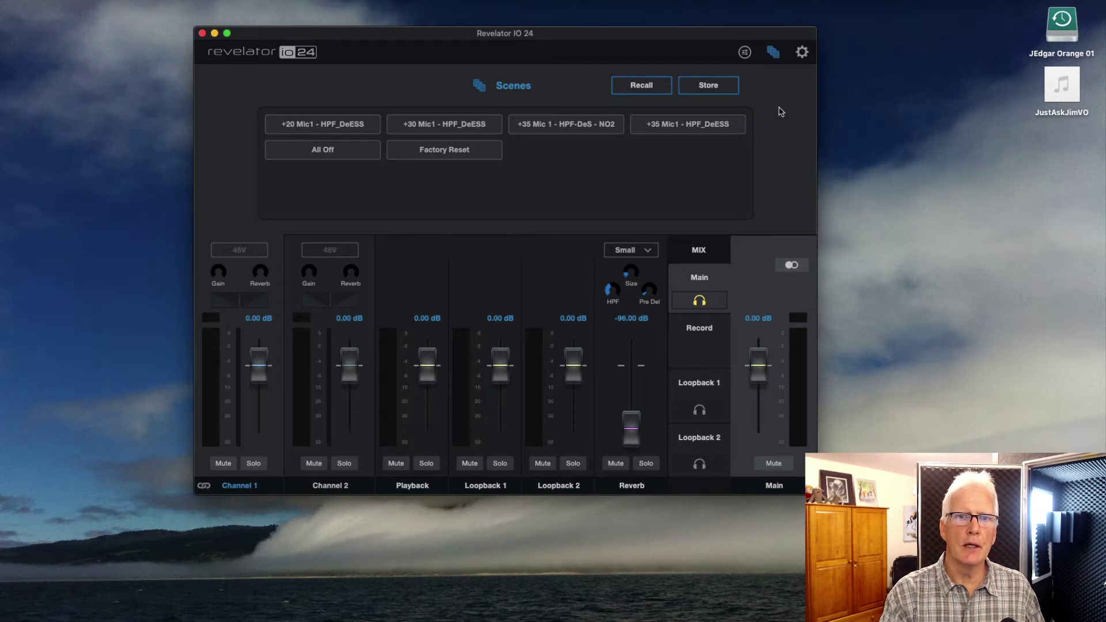
pyautogui.click(544, 129)
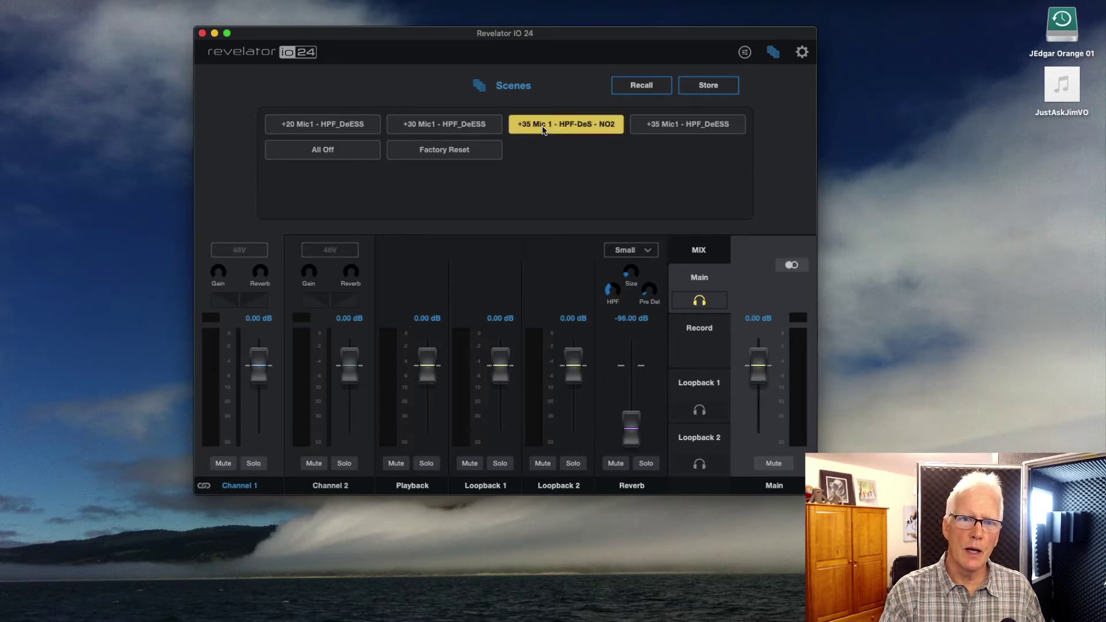
pyautogui.click(663, 91)
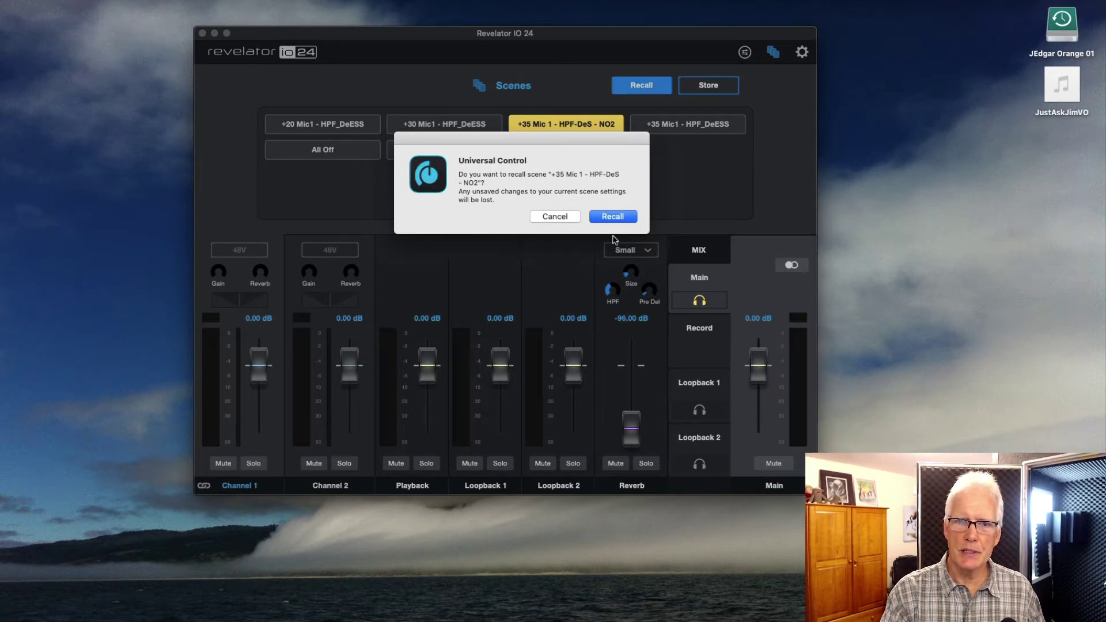
pyautogui.click(614, 217)
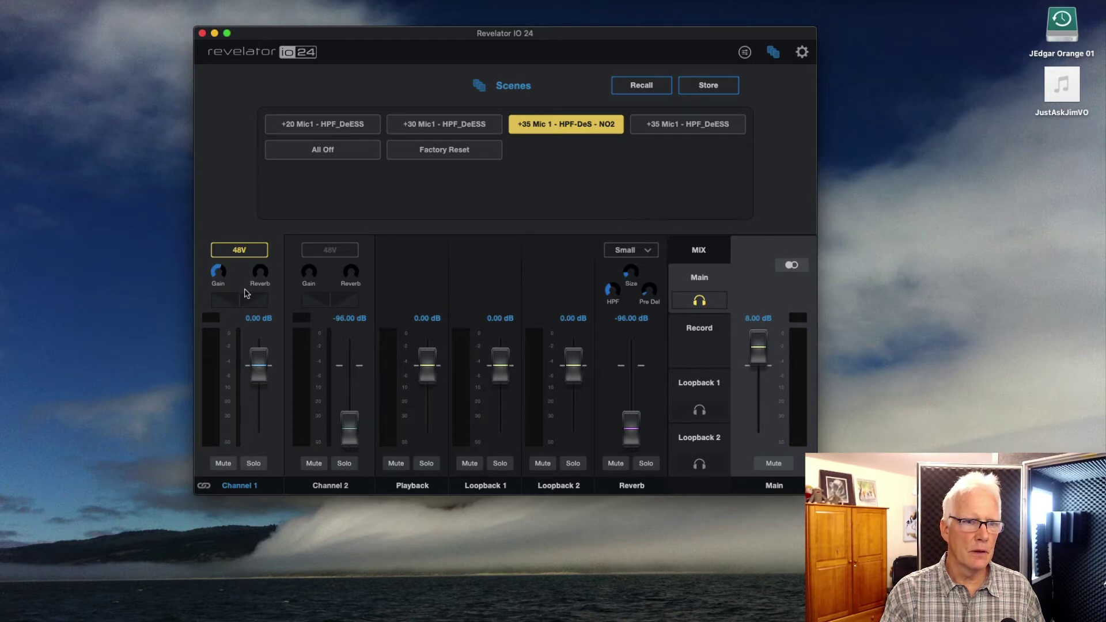
pyautogui.moveTo(249, 291)
pyautogui.moveTo(222, 272)
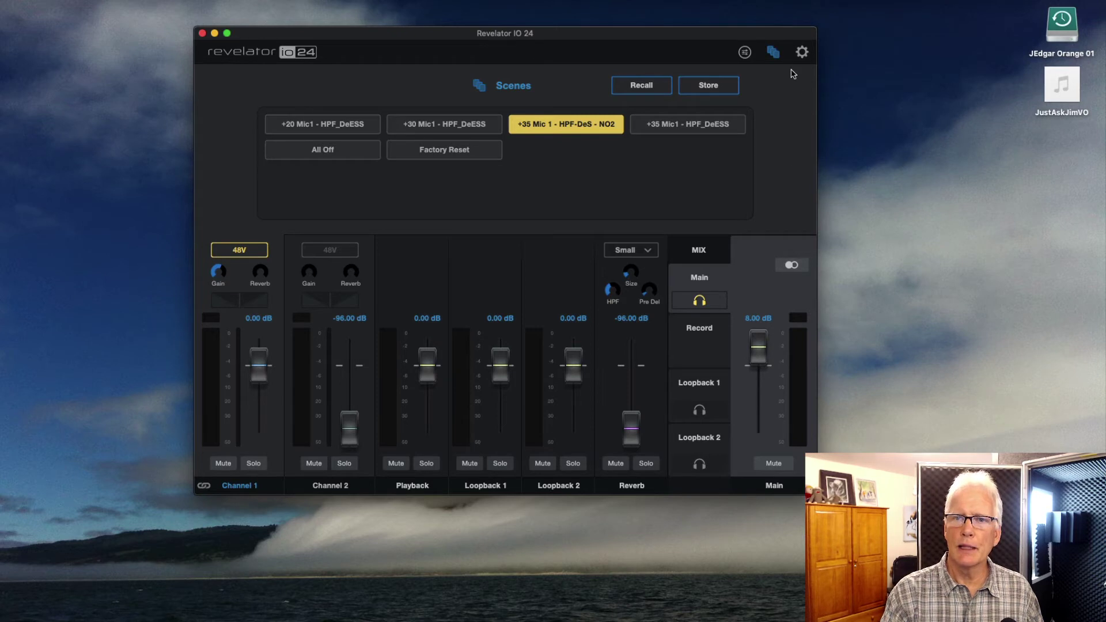
pyautogui.click(773, 55)
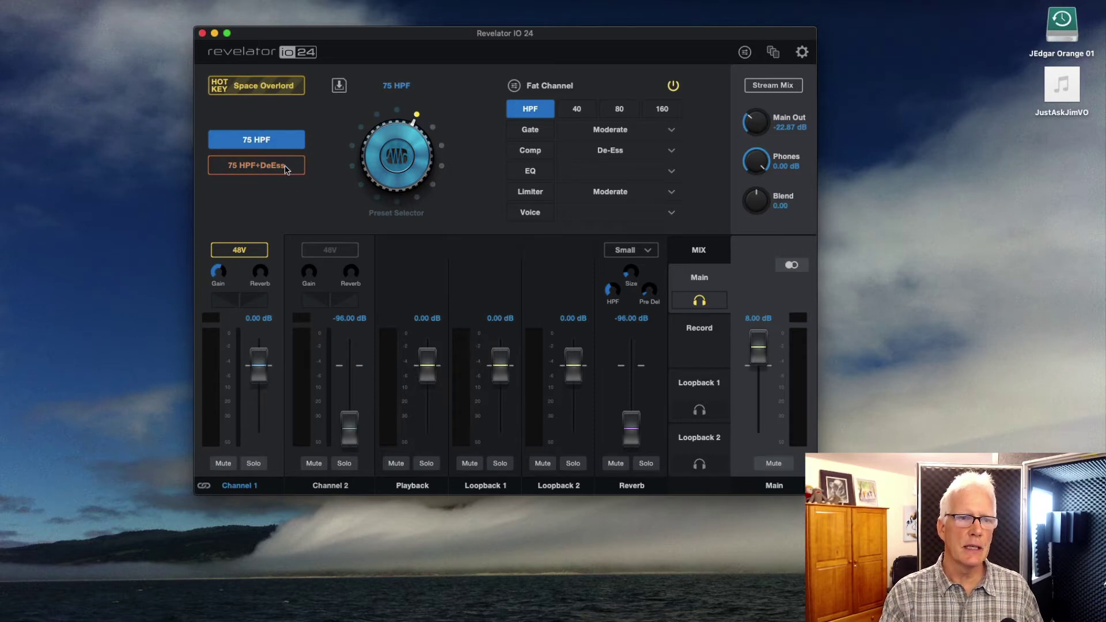
# Step: Open the preset library and select the No FX local preset
pyautogui.click(339, 88)
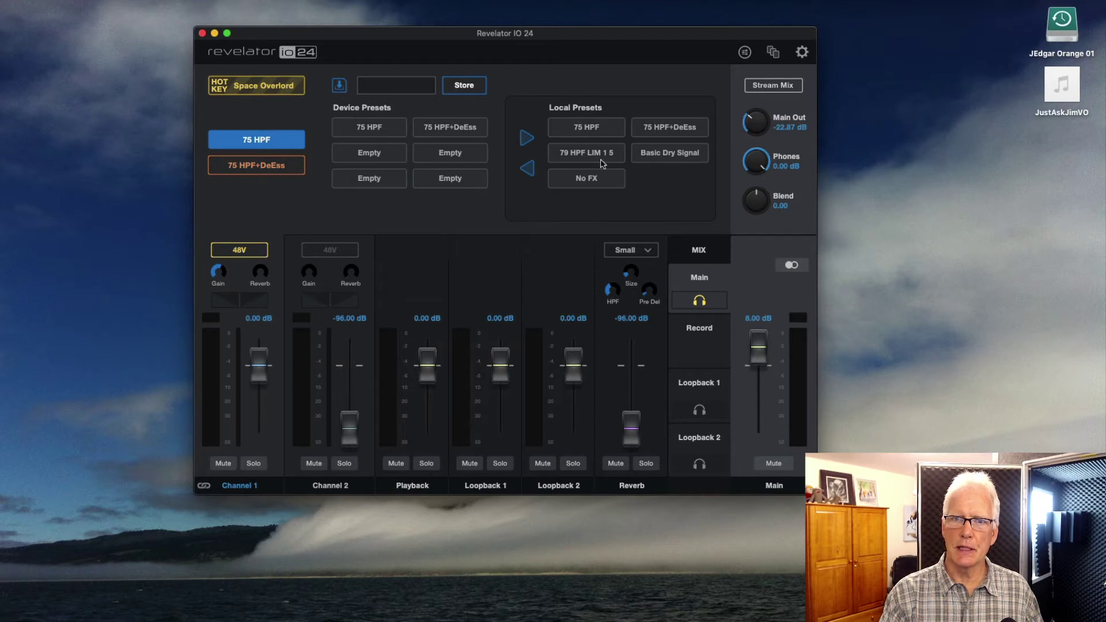
pyautogui.click(601, 180)
# Step: Reveal the No FX.channel file in Finder and check its folder path
pyautogui.rightClick(600, 182)
pyautogui.click(634, 185)
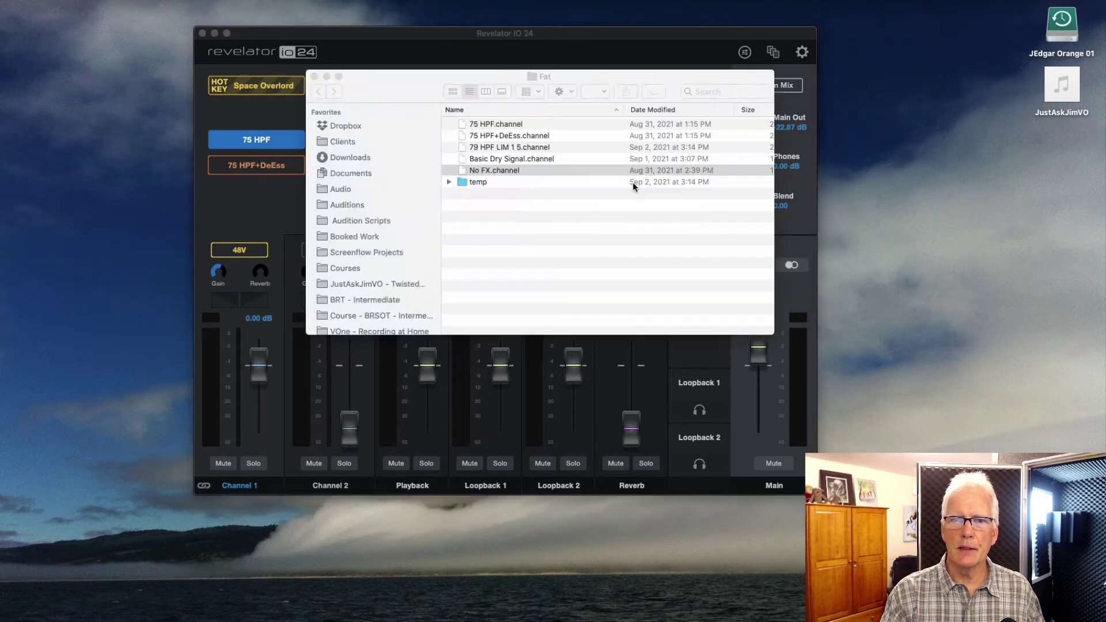
pyautogui.rightClick(534, 79)
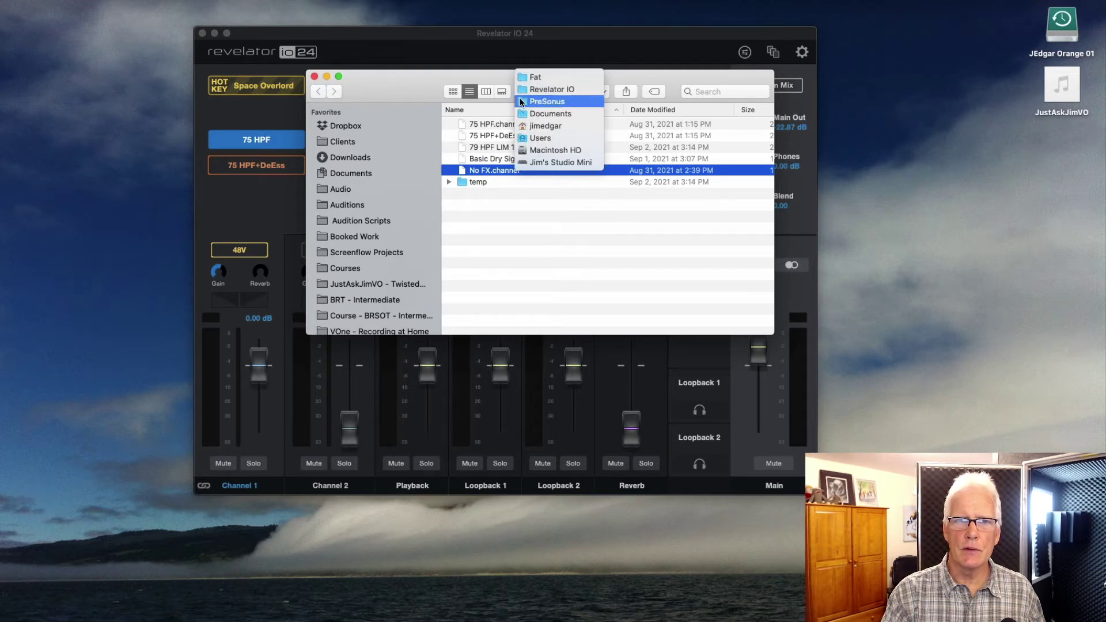
pyautogui.click(408, 85)
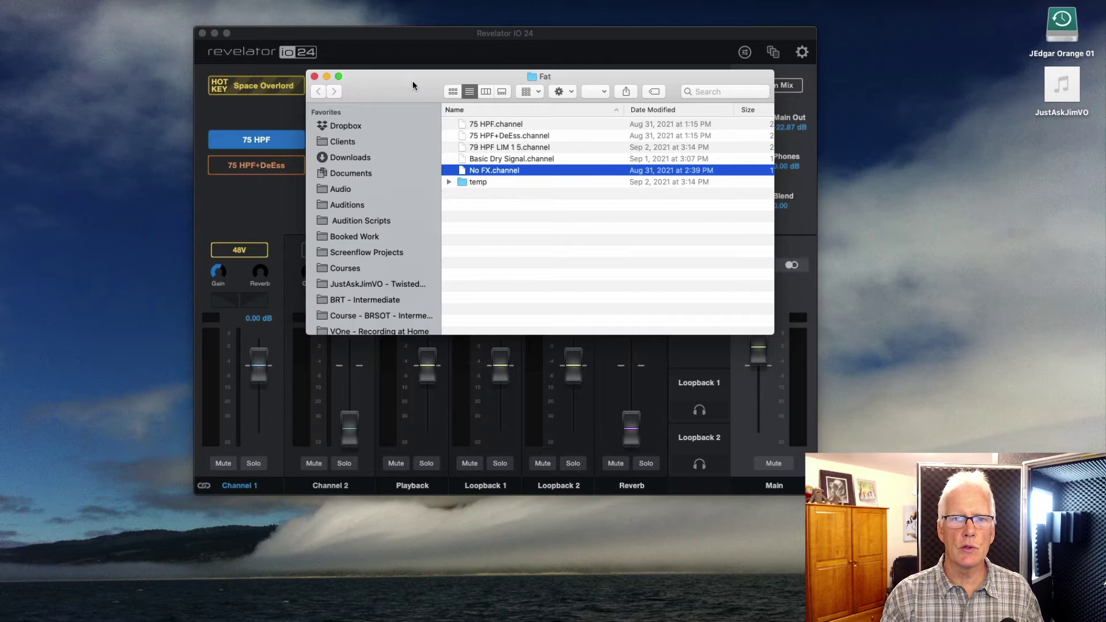
# Step: Send No FX and 79 HPF LIM 1 5 from Local Presets into Empty device slots
pyautogui.press('Return')
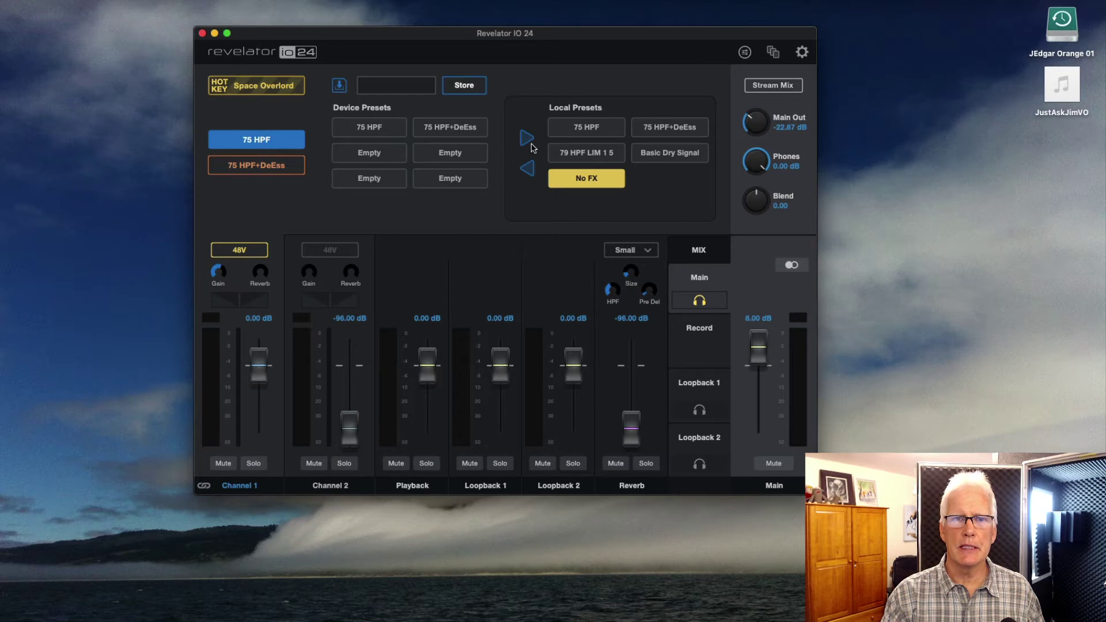
pyautogui.click(528, 169)
pyautogui.click(476, 157)
pyautogui.click(584, 154)
pyautogui.click(526, 169)
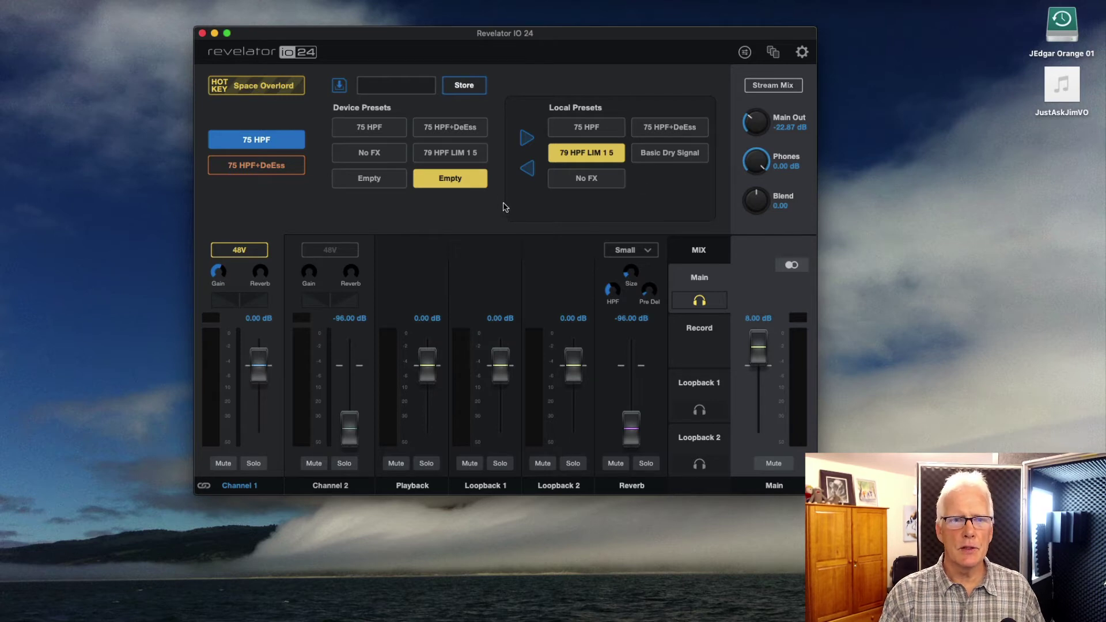
# Step: Switch to 75 HPF+DeEss, then dial the Preset Selector to 79 HPF LIM 1 5
pyautogui.click(340, 86)
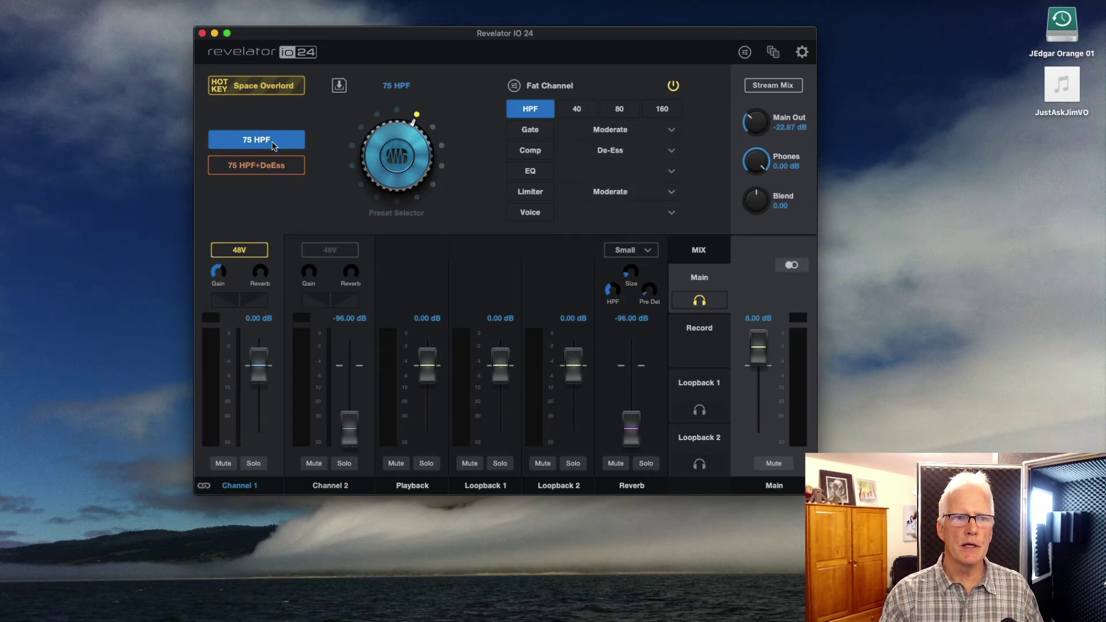
pyautogui.click(268, 168)
pyautogui.moveTo(401, 127)
pyautogui.mouseDown()
pyautogui.moveTo(407, 154)
pyautogui.moveTo(414, 128)
pyautogui.mouseUp()
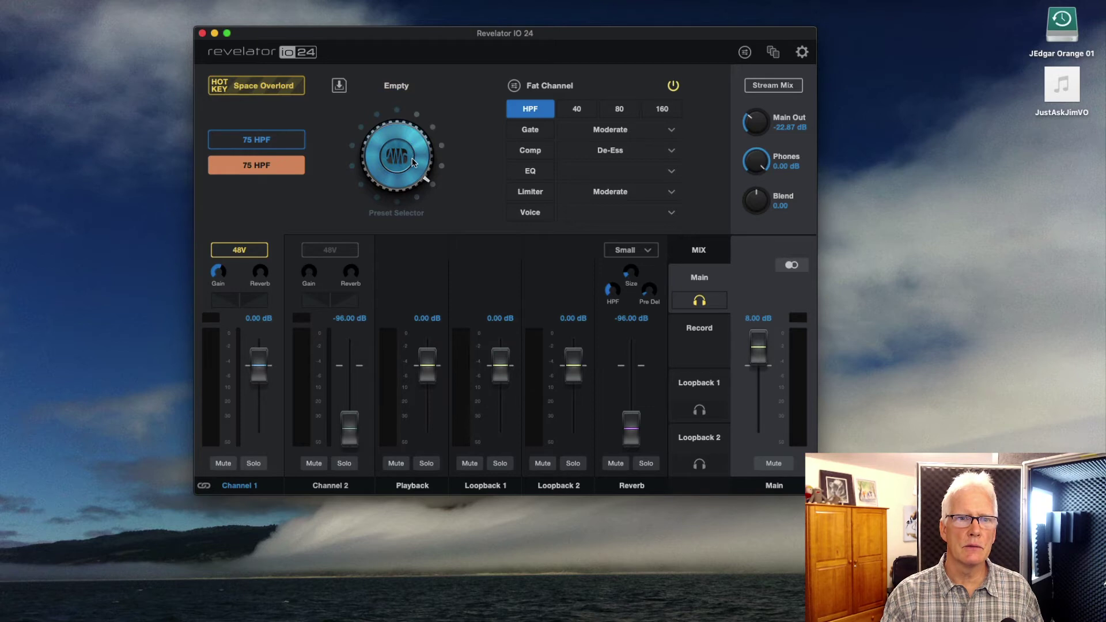
pyautogui.moveTo(399, 176); pyautogui.dragTo(401, 173)
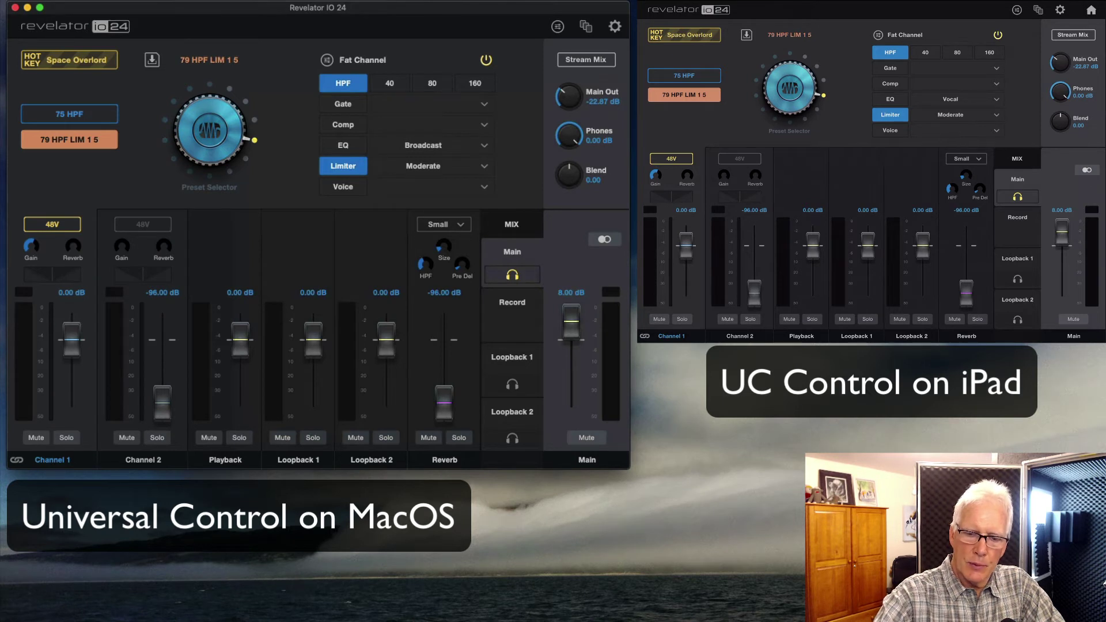
# Step: Show the iPad's Scenes page alongside the Mac's six stored scenes
pyautogui.click(1039, 10)
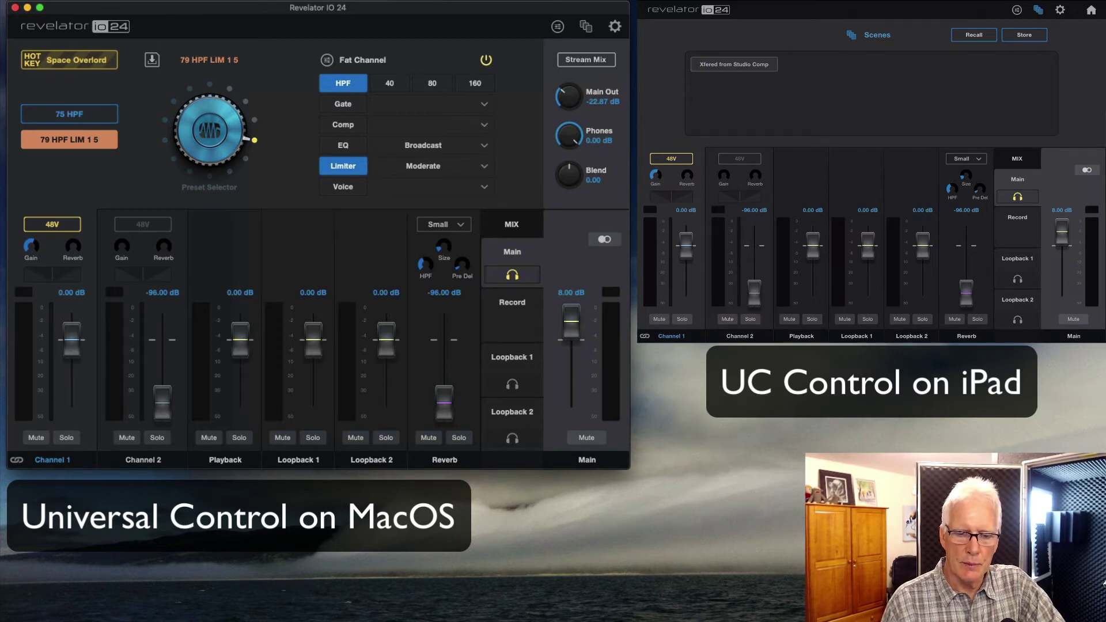
pyautogui.click(586, 26)
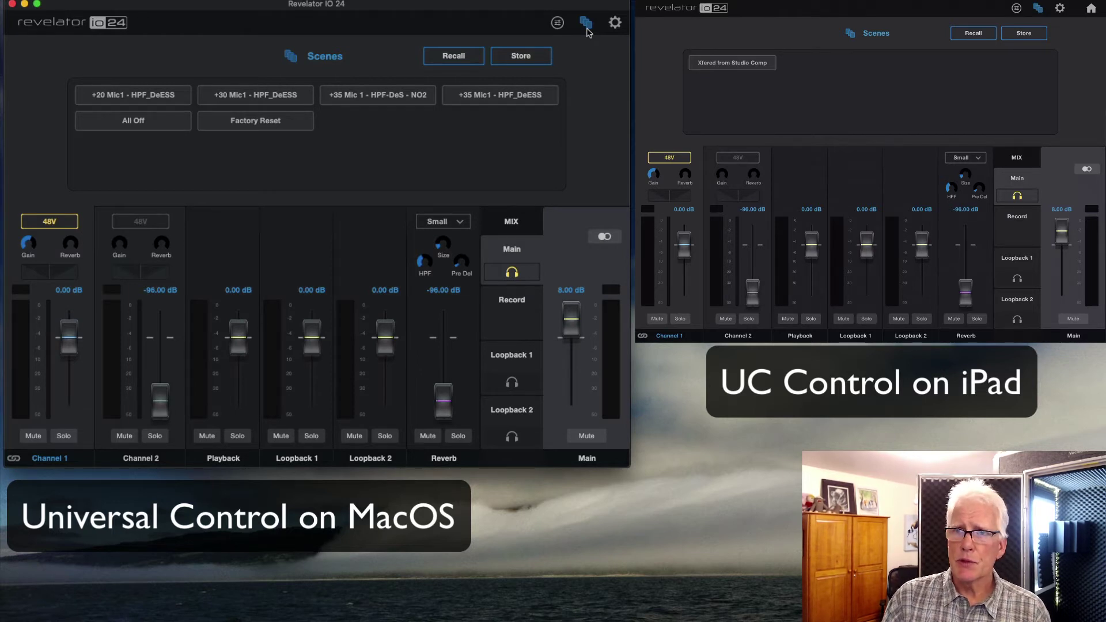
# Step: Select the '+35 Mic 1 - HPF-DeS - NO2' scene and close the Mac's Scenes panel
pyautogui.click(394, 104)
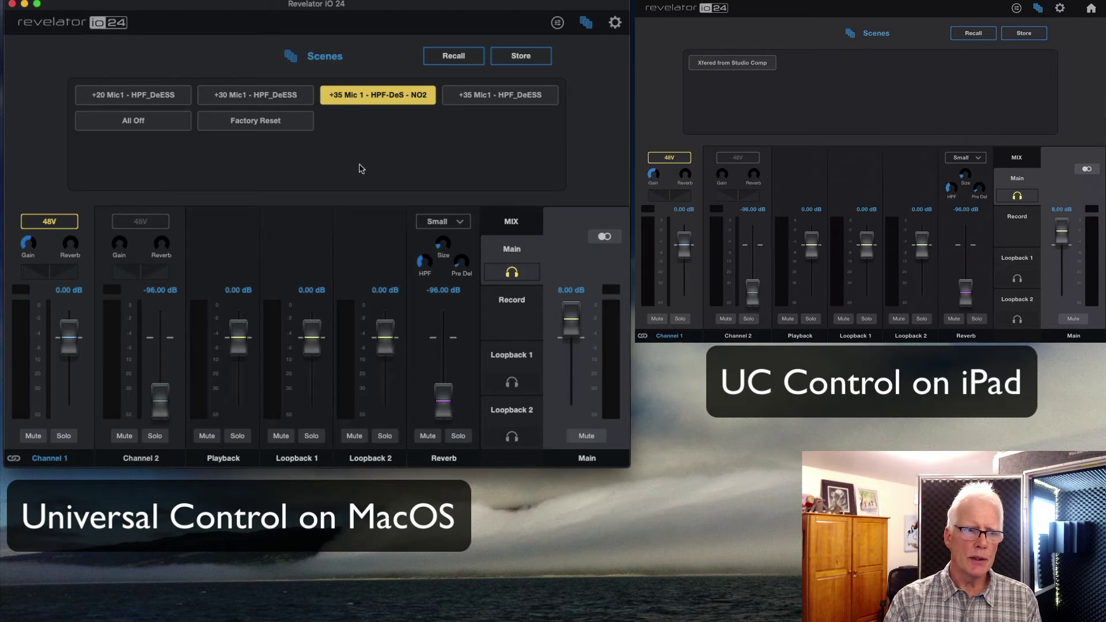
pyautogui.click(589, 27)
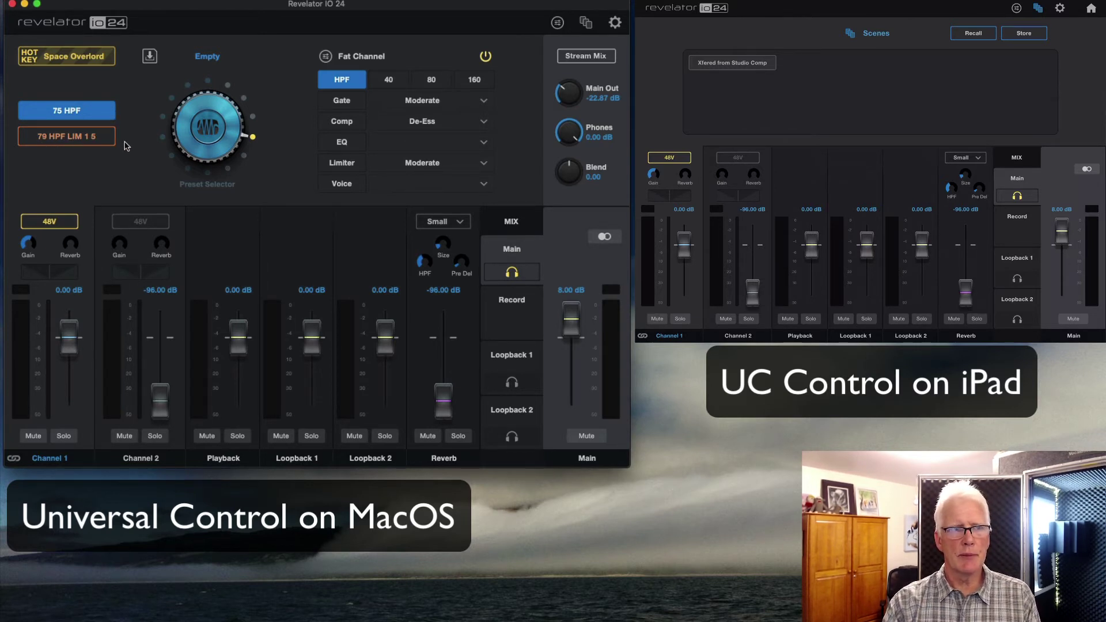
# Step: Reopen the Mac's scene list and store an iPad scene named 'basic 1 channel setup'
pyautogui.click(586, 23)
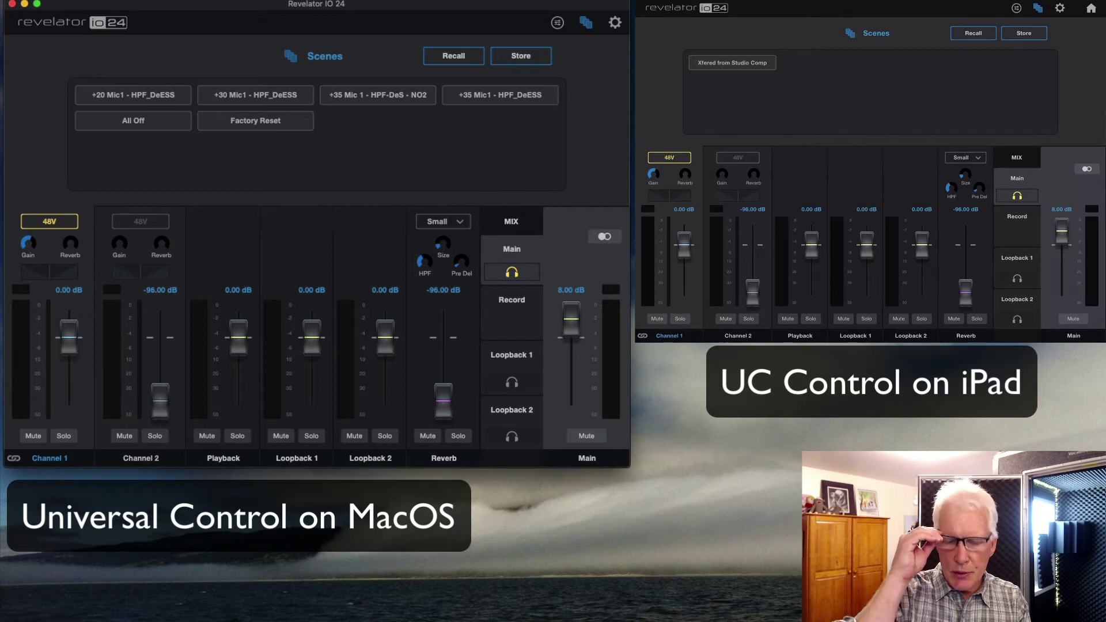
pyautogui.click(1024, 33)
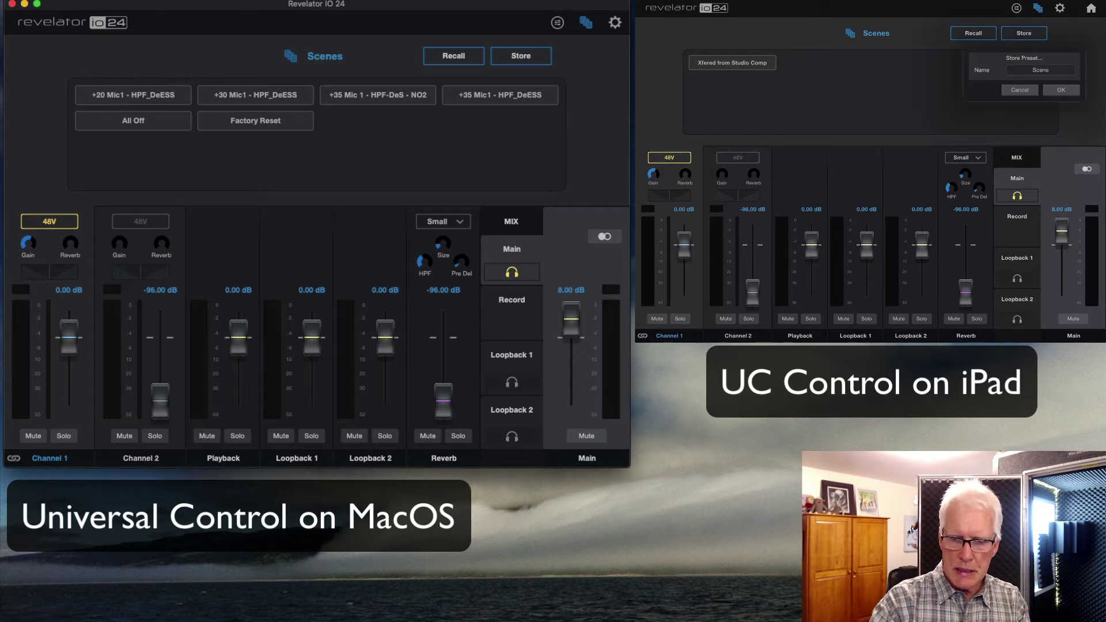
pyautogui.click(1041, 70)
pyautogui.write('basic')
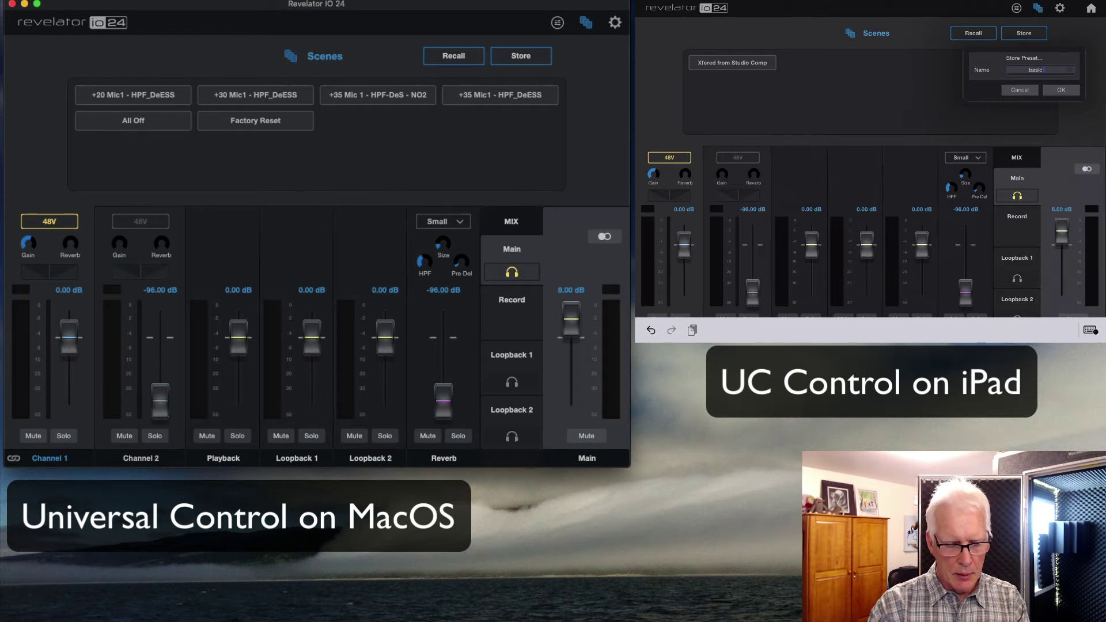
pyautogui.write(' 1 channel setup')
pyautogui.press('Return')
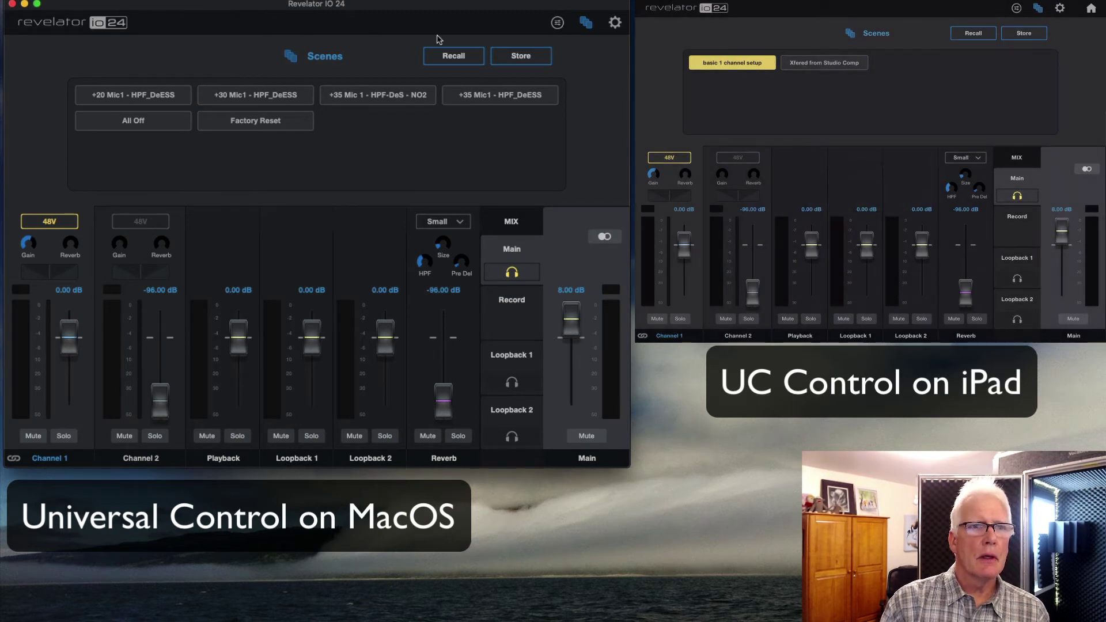
pyautogui.click(586, 24)
pyautogui.click(586, 22)
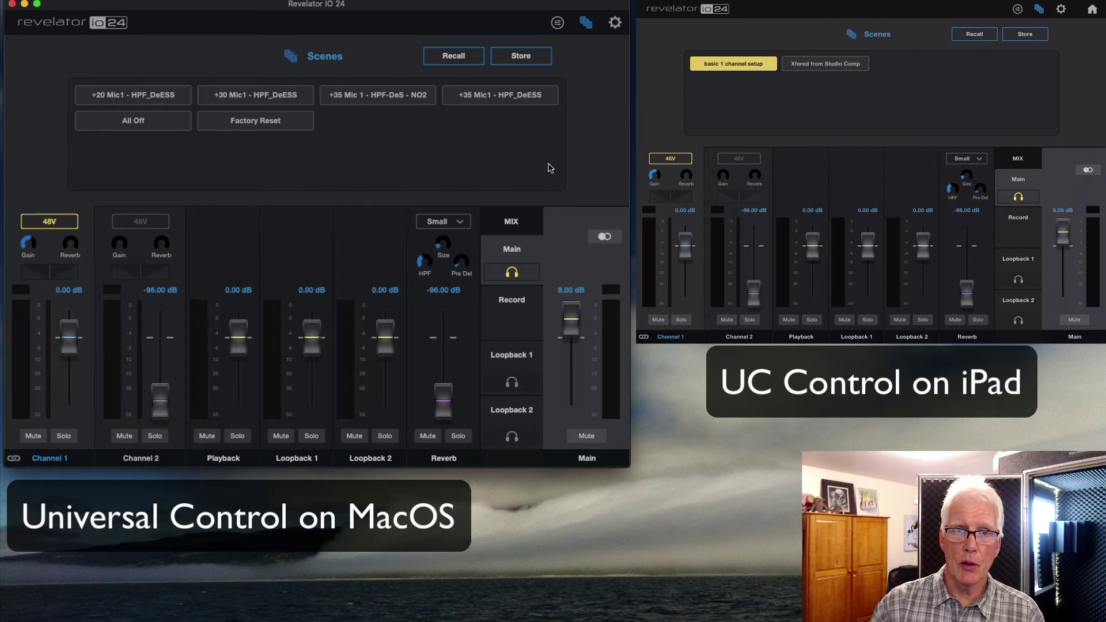
# Step: Recall the All Off scene on the Mac
pyautogui.click(98, 126)
pyautogui.click(452, 58)
pyautogui.press('Return')
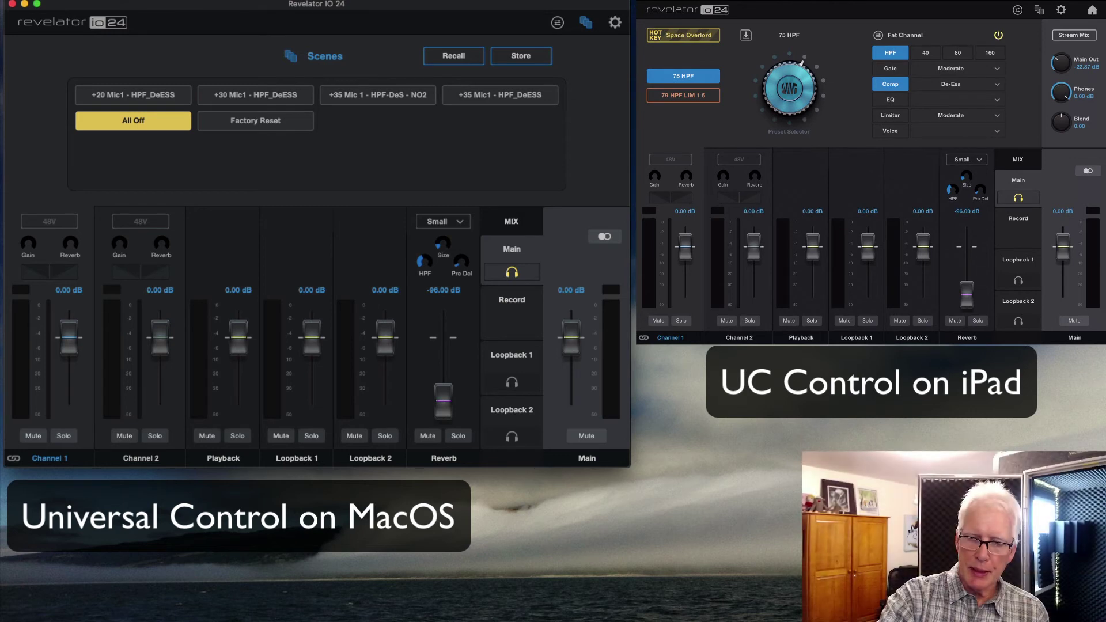
# Step: Store the current settings on the iPad as a scene named 'All Off'
pyautogui.click(1039, 9)
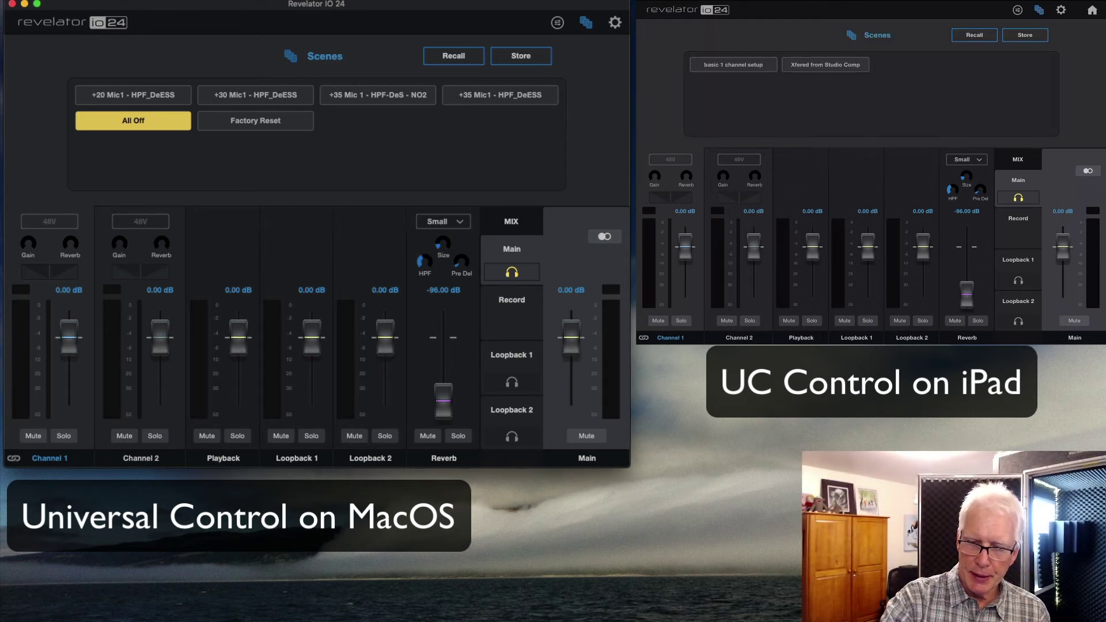
pyautogui.click(1025, 34)
pyautogui.click(1041, 71)
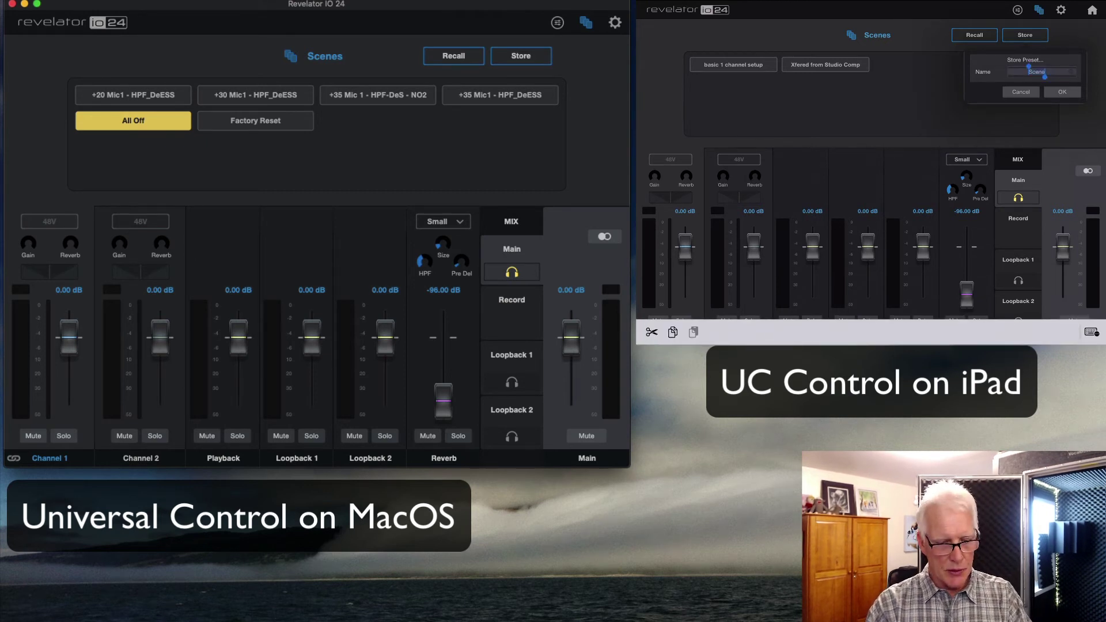
pyautogui.write('All Off')
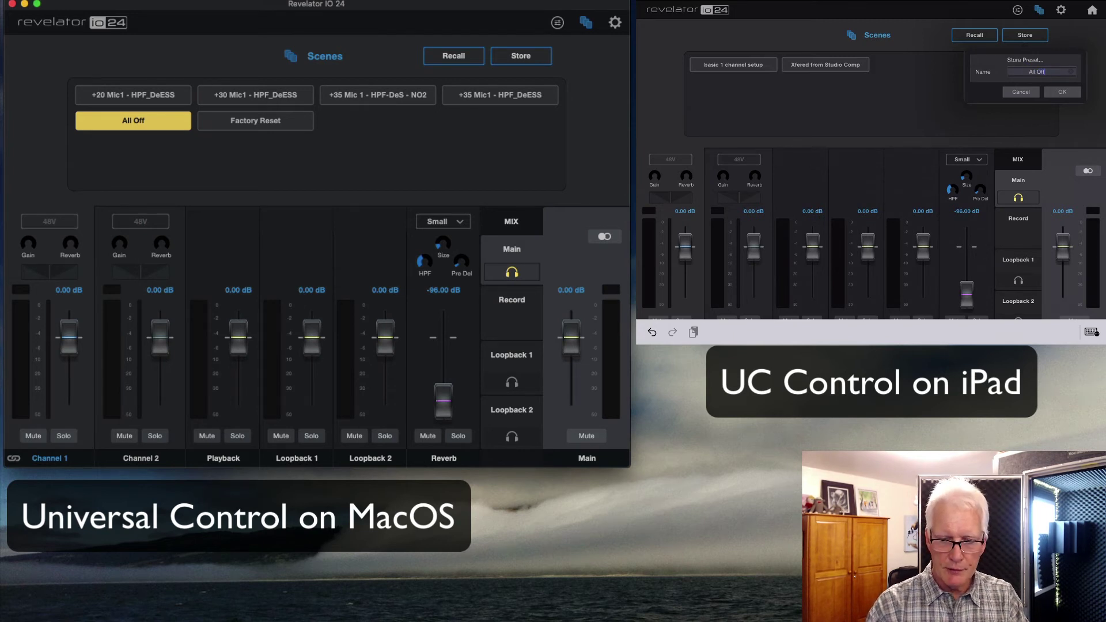
pyautogui.press('Return')
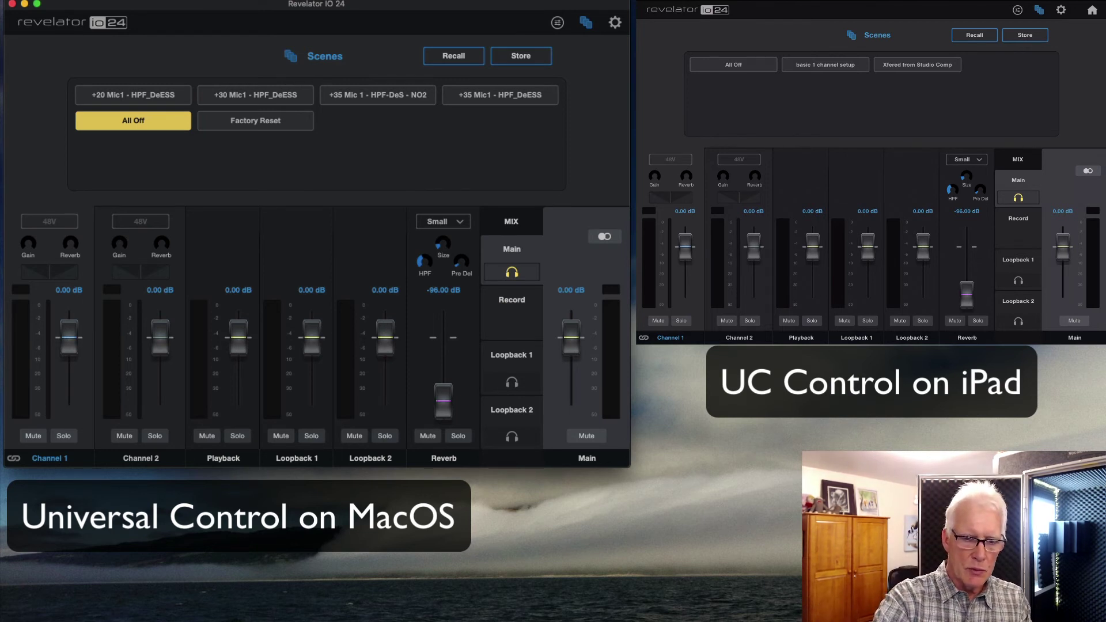
# Step: Recall the 'basic 1 channel setup' scene from the iPad and confirm loading it
pyautogui.click(825, 64)
pyautogui.click(974, 34)
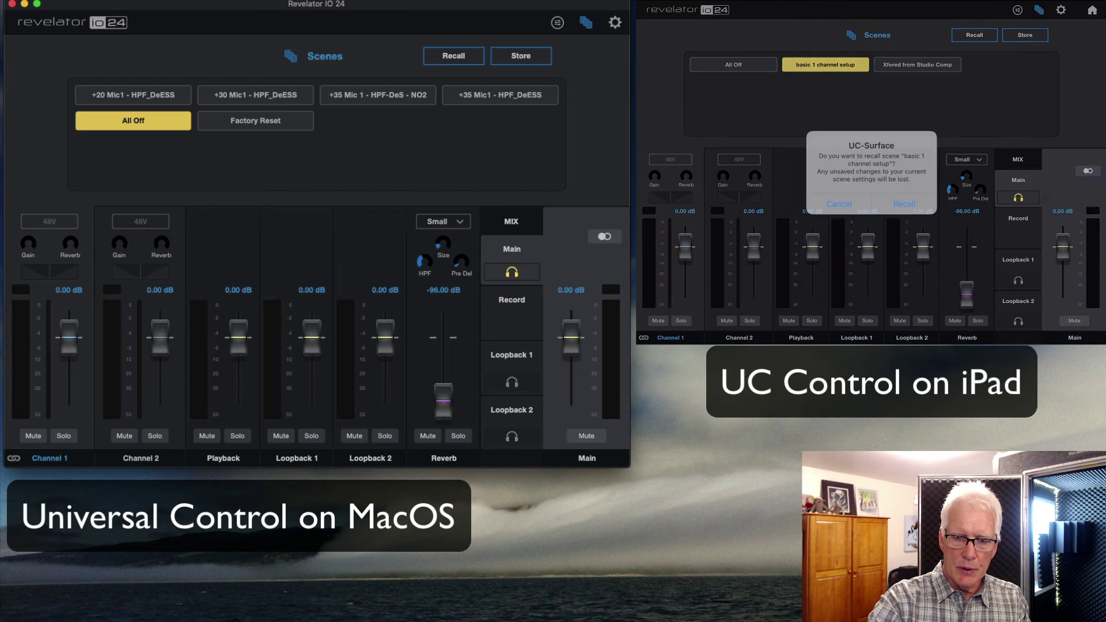
pyautogui.click(903, 203)
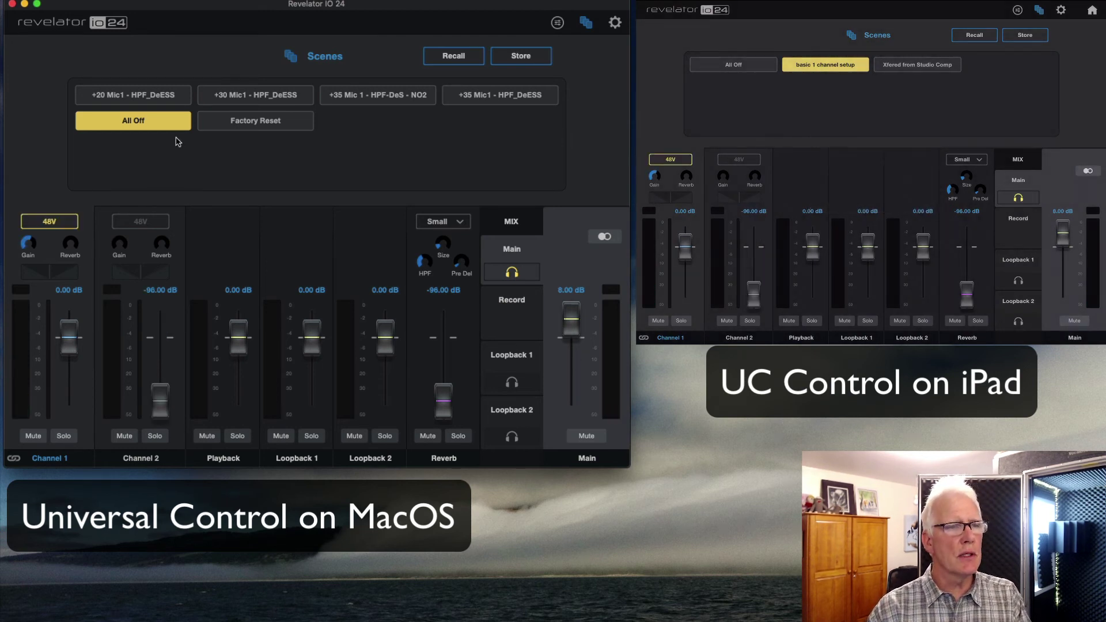
pyautogui.click(290, 57)
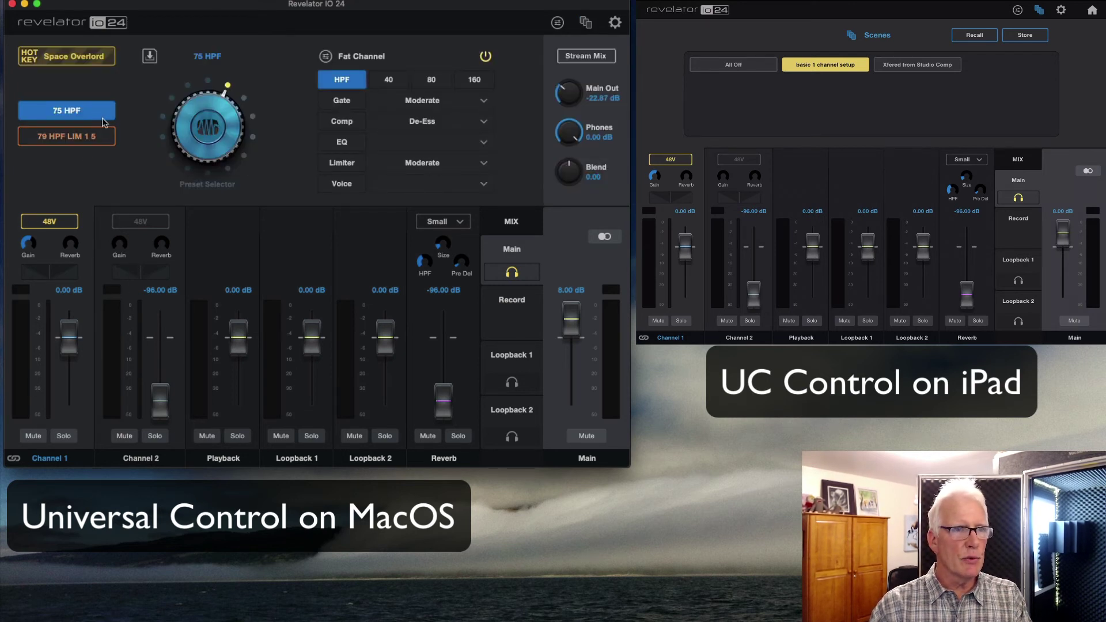
# Step: Recall the 'All Off' scene from the Mac, leaving 48V off and Channel 2 at 0.00 dB
pyautogui.click(587, 25)
pyautogui.click(153, 122)
pyautogui.click(471, 60)
pyautogui.press('Return')
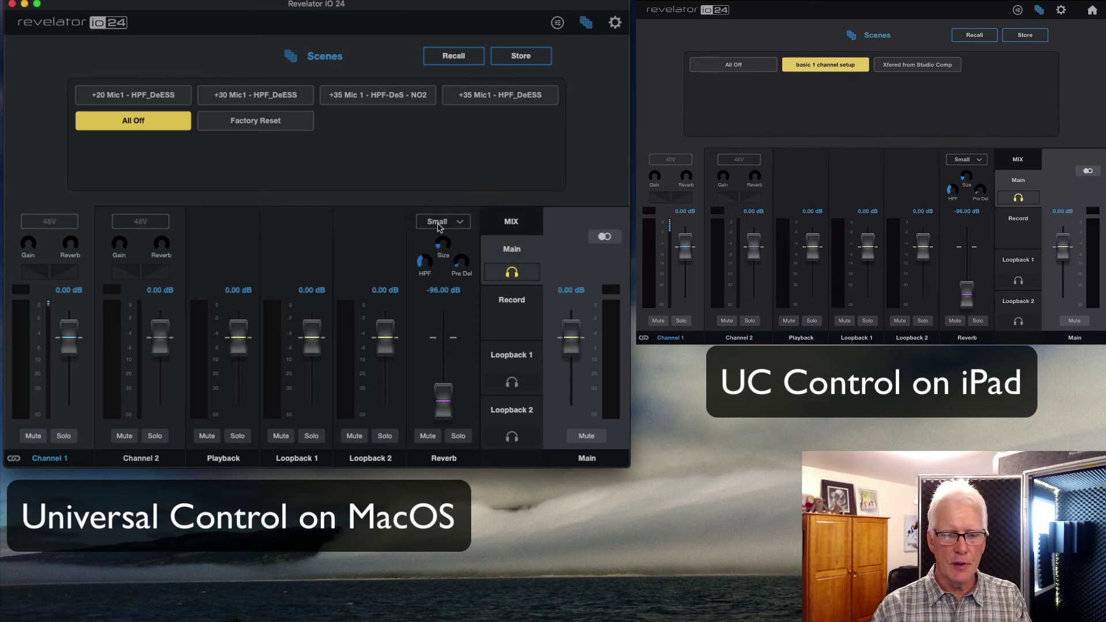